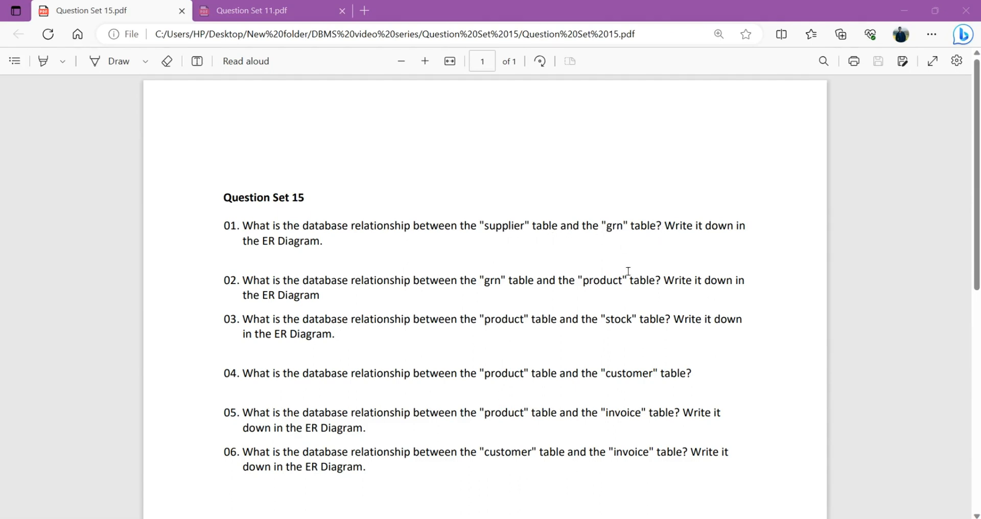
Check question 01 in the Question Set 15 PDF, return to MySQL Workbench and move the grn table slightly up and left.
{"action": "key", "text": "alt+Tab"}
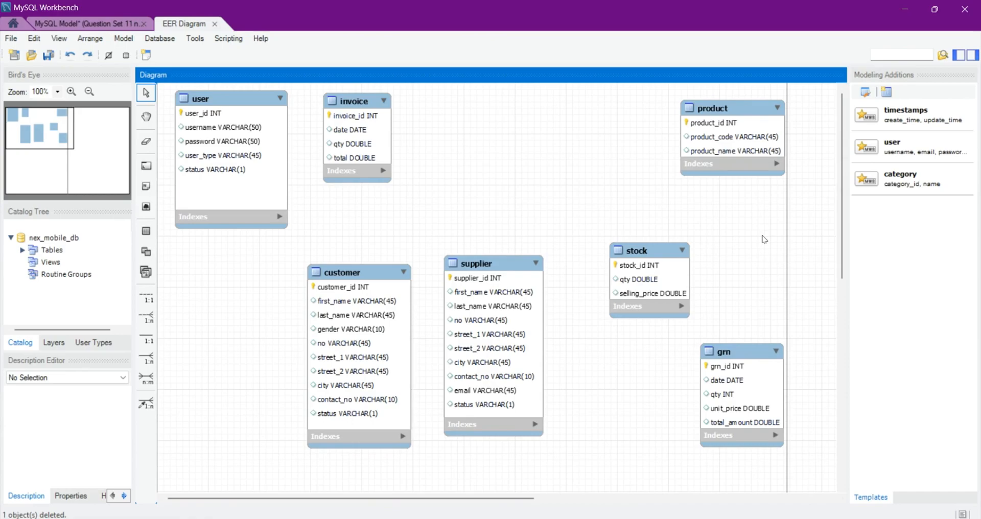
{"action": "key", "text": "alt+Tab"}
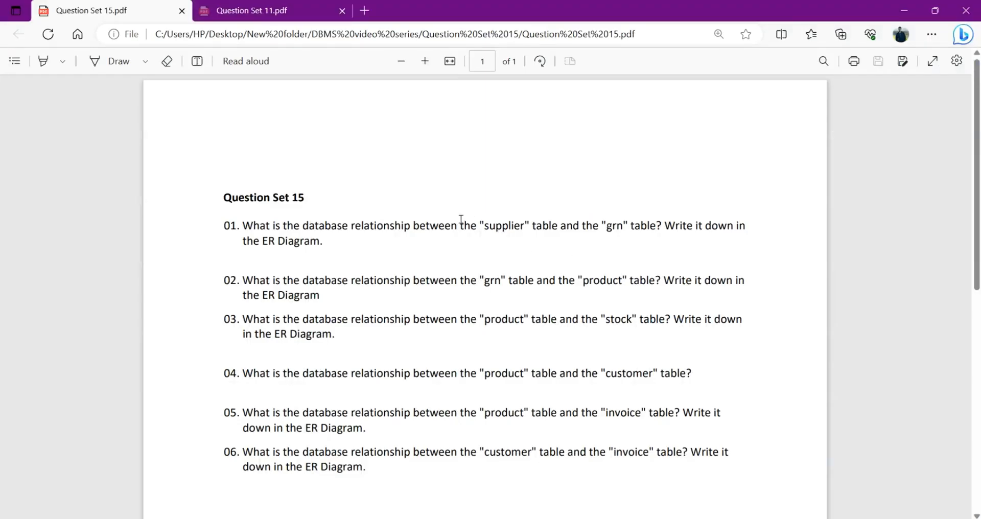
{"action": "left_click", "coordinate": [891, 11]}
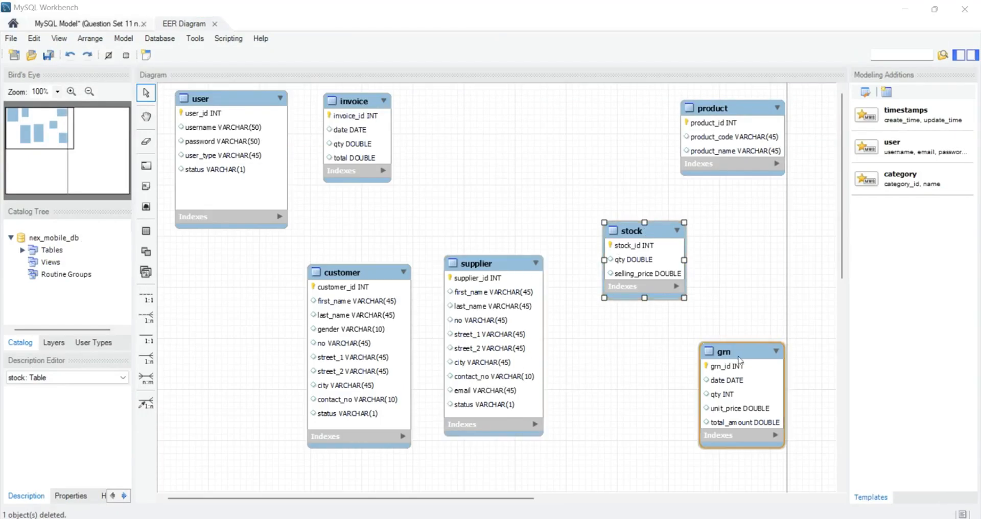
{"action": "left_click", "coordinate": [738, 361]}
{"action": "left_click_drag", "start_coordinate": [738, 361], "coordinate": [733, 350]}
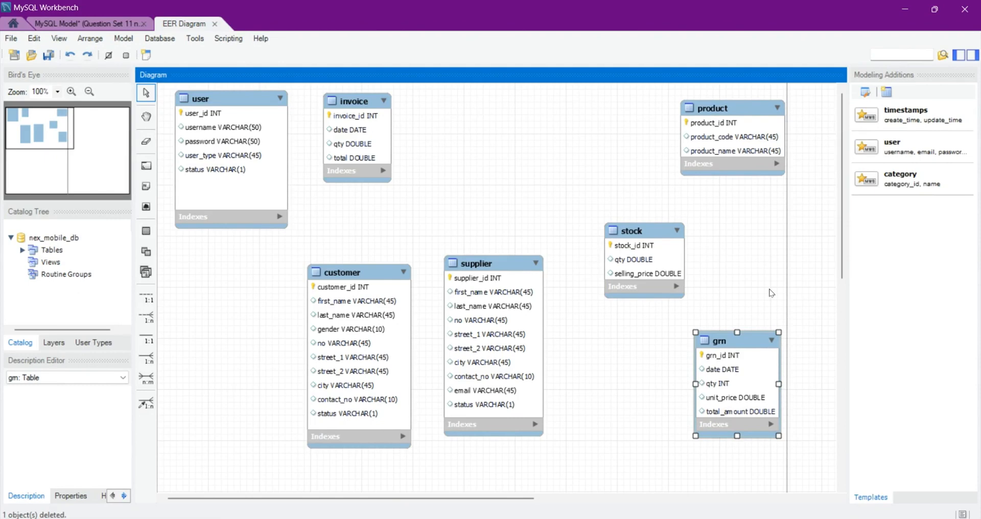
Add a 1:n non-identifying relationship between supplier and grn, with grn receiving the foreign key and supplier as the referenced table.
{"action": "key", "text": "2"}
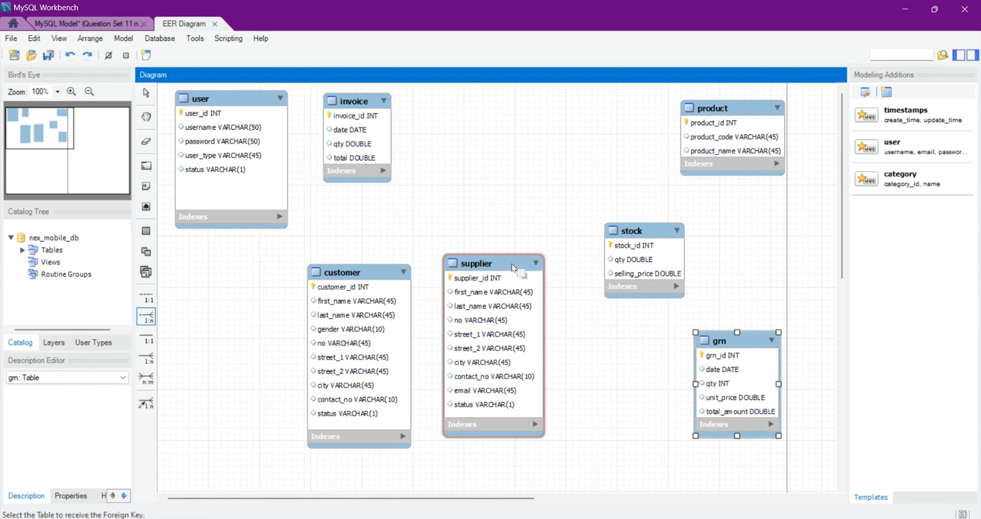
{"action": "key", "text": "Escape"}
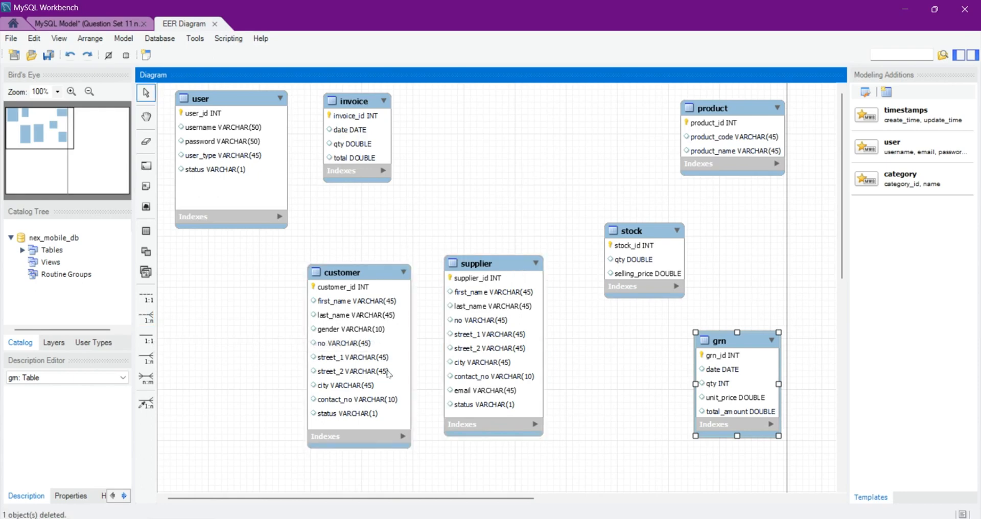
{"action": "left_click", "coordinate": [151, 321]}
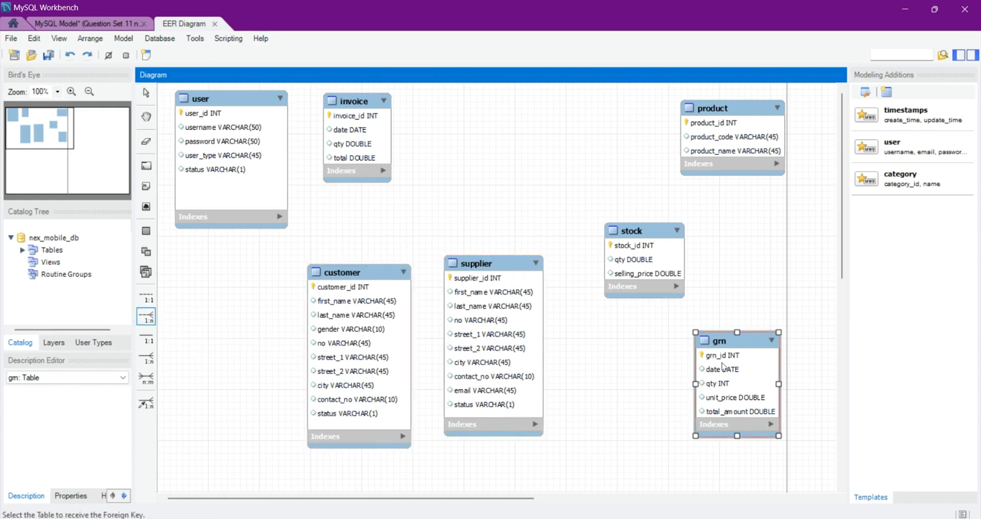
{"action": "left_click", "coordinate": [723, 367]}
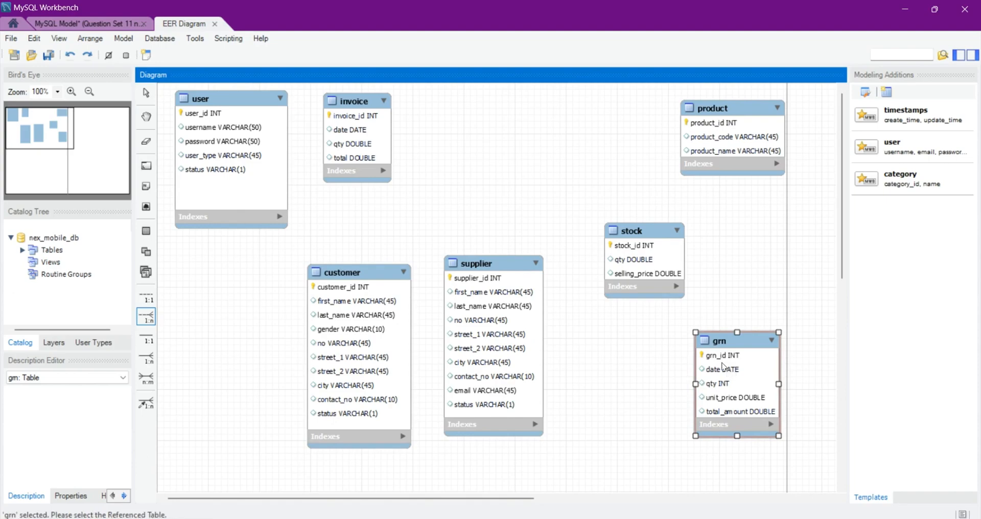
{"action": "left_click", "coordinate": [490, 351]}
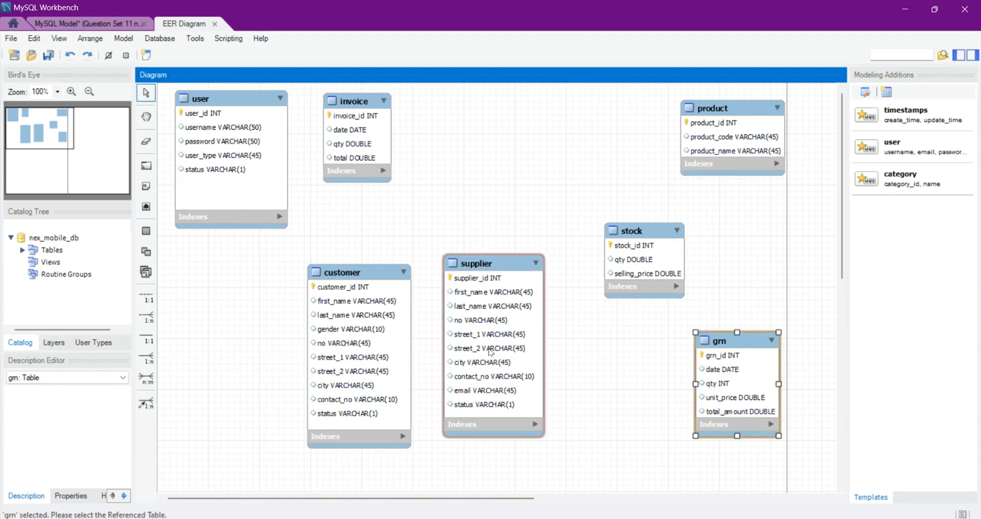
Check question 02 in the Question Set 15 PDF and, back in MySQL Workbench, reposition the product table directly above the grn table.
{"action": "key", "text": "alt+Tab"}
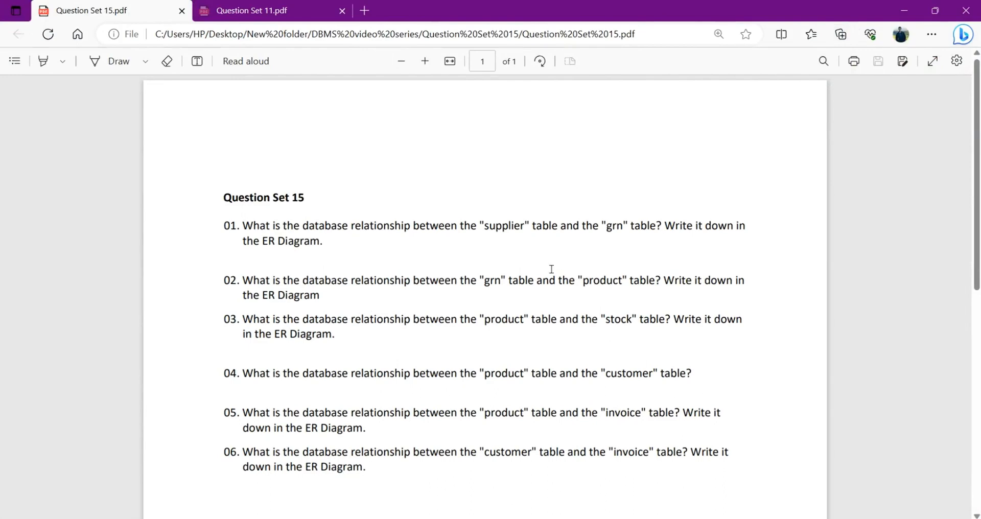
{"action": "left_click", "coordinate": [904, 10]}
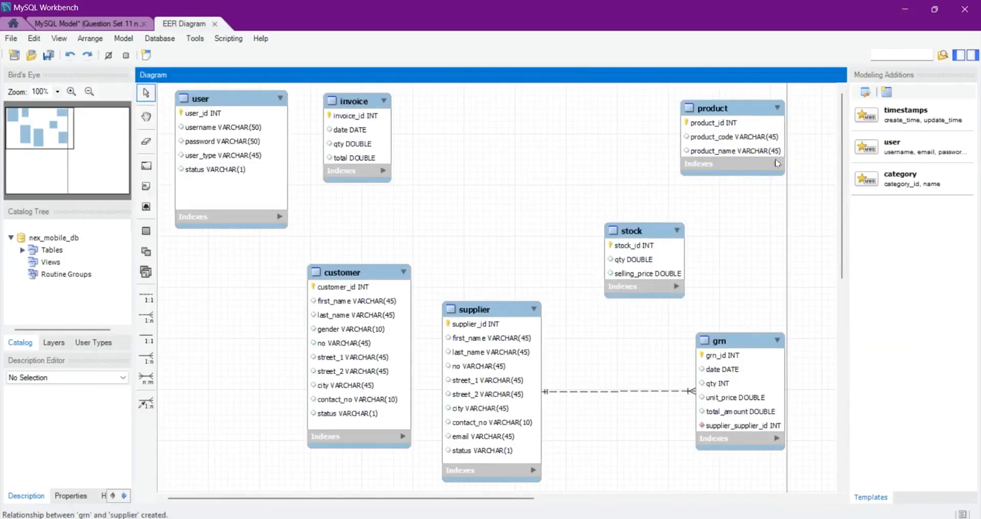
{"action": "left_click", "coordinate": [748, 108]}
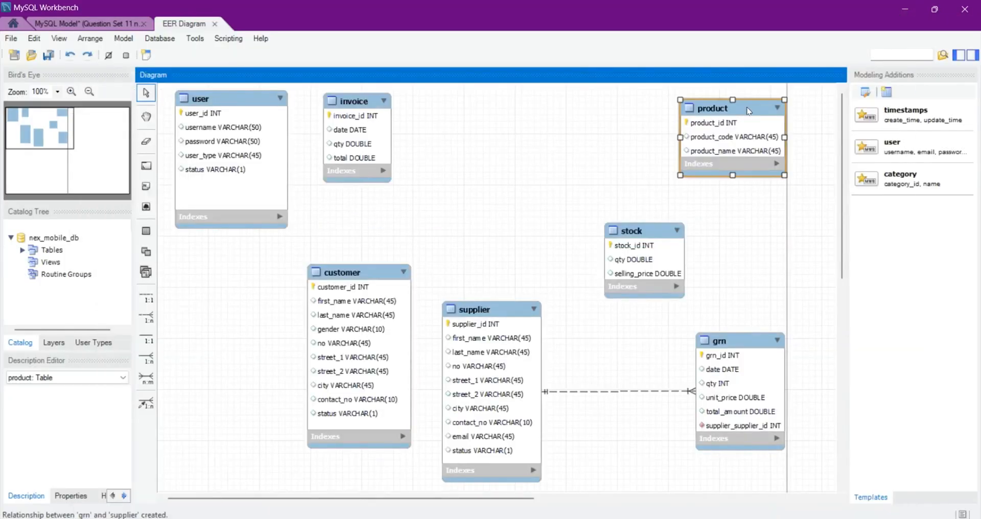
{"action": "left_click", "coordinate": [734, 352]}
{"action": "left_click", "coordinate": [575, 162]}
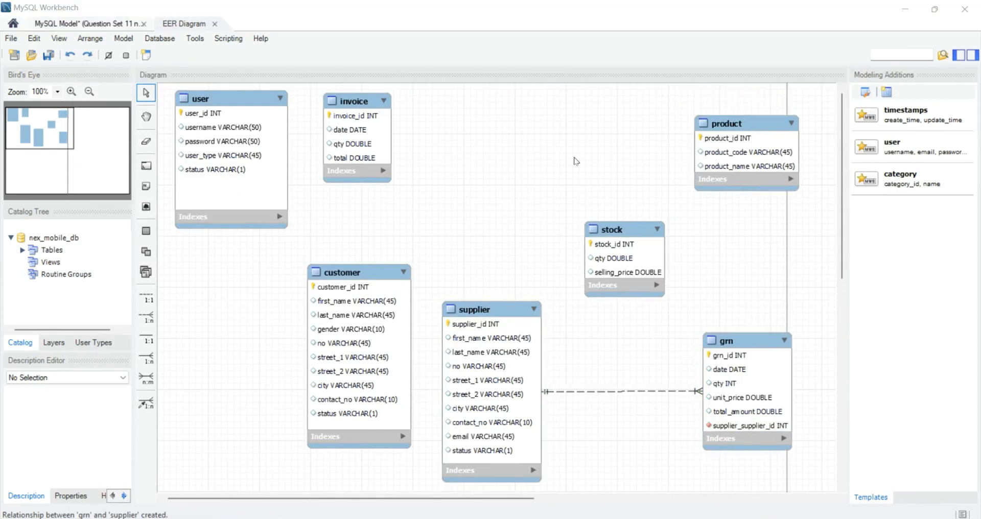
Add a 1:n non-identifying relationship with grn receiving the foreign key from product, and nudge grn slightly upward.
{"action": "left_click", "coordinate": [737, 125]}
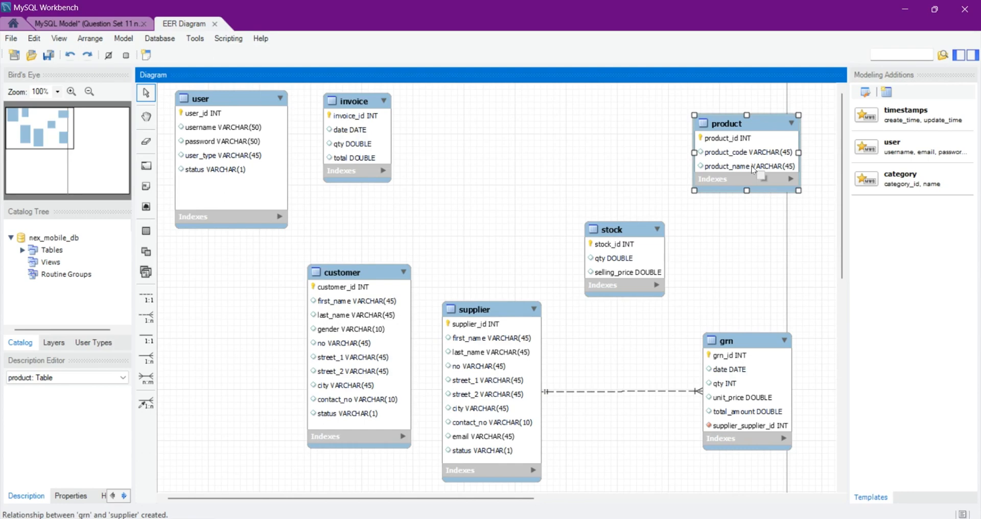
{"action": "left_click", "coordinate": [146, 317]}
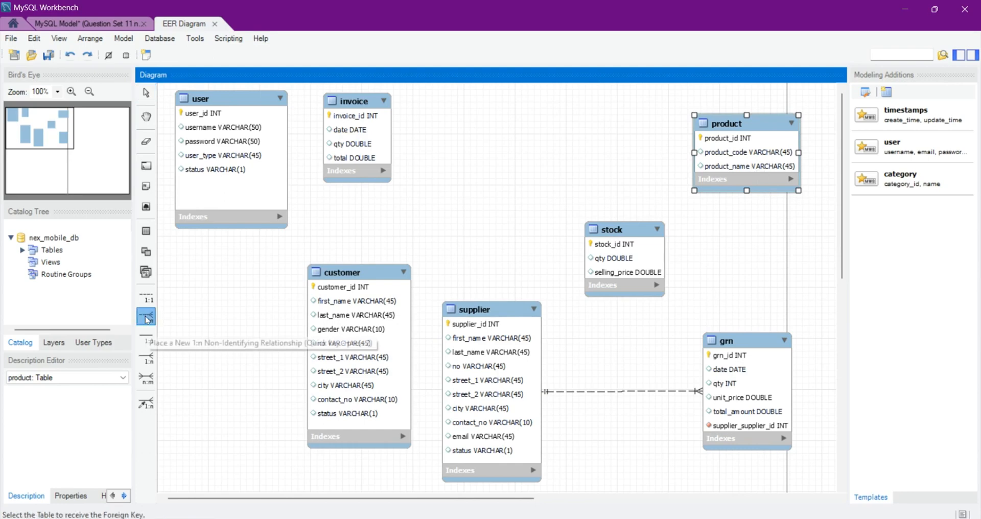
{"action": "left_click", "coordinate": [752, 369]}
{"action": "left_click", "coordinate": [748, 164]}
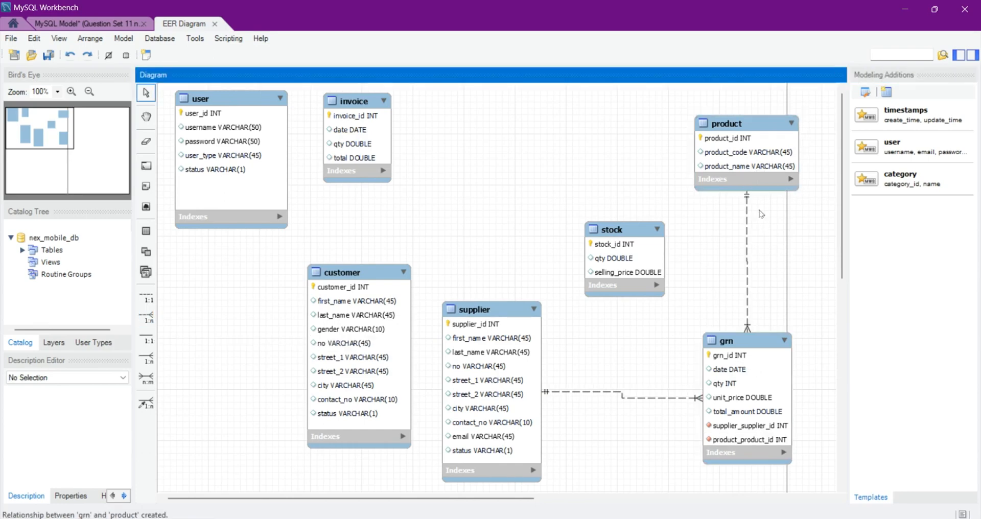
{"action": "left_click", "coordinate": [750, 341]}
{"action": "left_click_drag", "start_coordinate": [749, 342], "coordinate": [749, 336]}
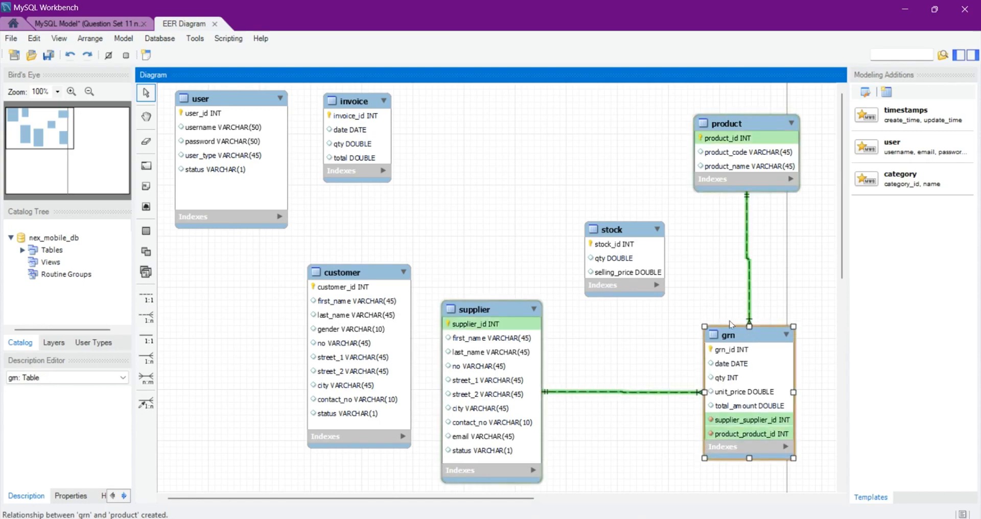
Check question 03 in the PDF and, in MySQL Workbench, add a 1:n non-identifying relationship with product receiving the foreign key from stock.
{"action": "left_click", "coordinate": [500, 518]}
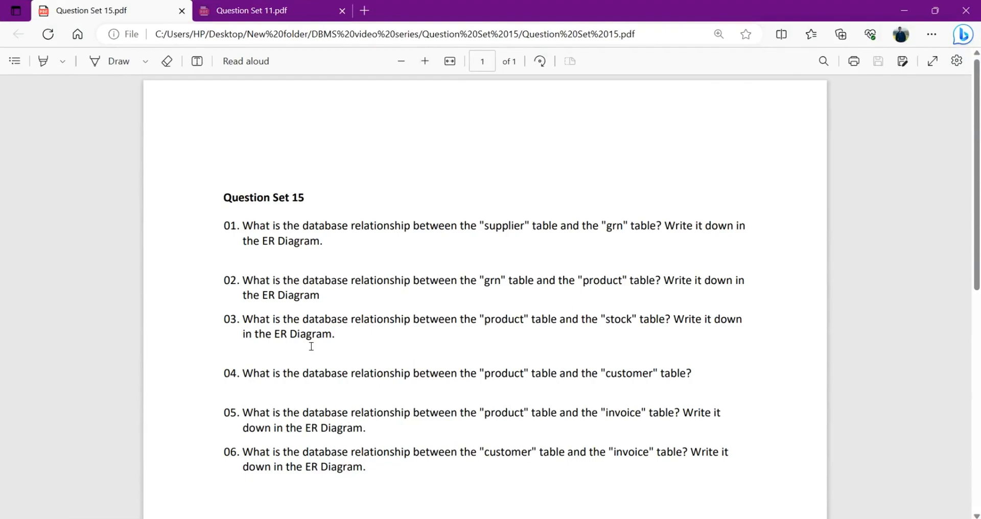
{"action": "key", "text": "alt+Tab"}
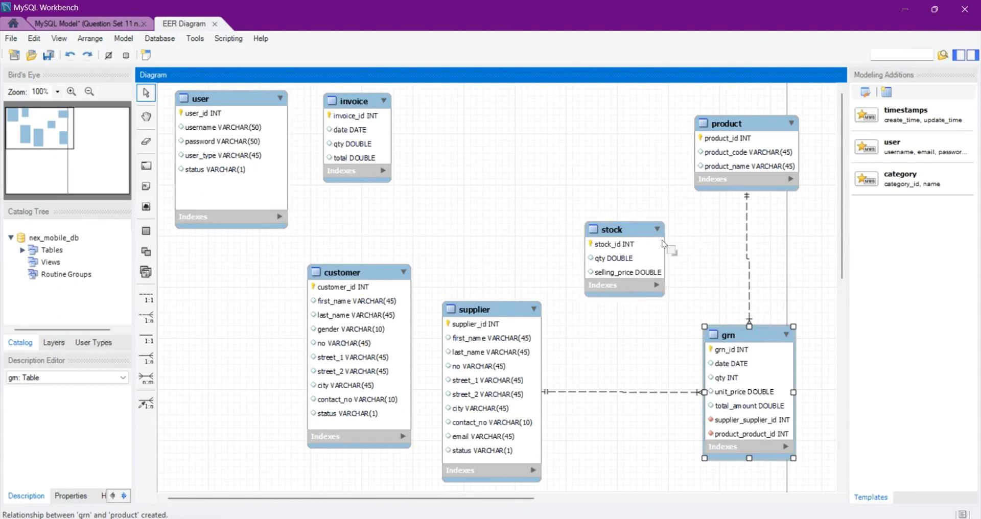
{"action": "left_click", "coordinate": [755, 124]}
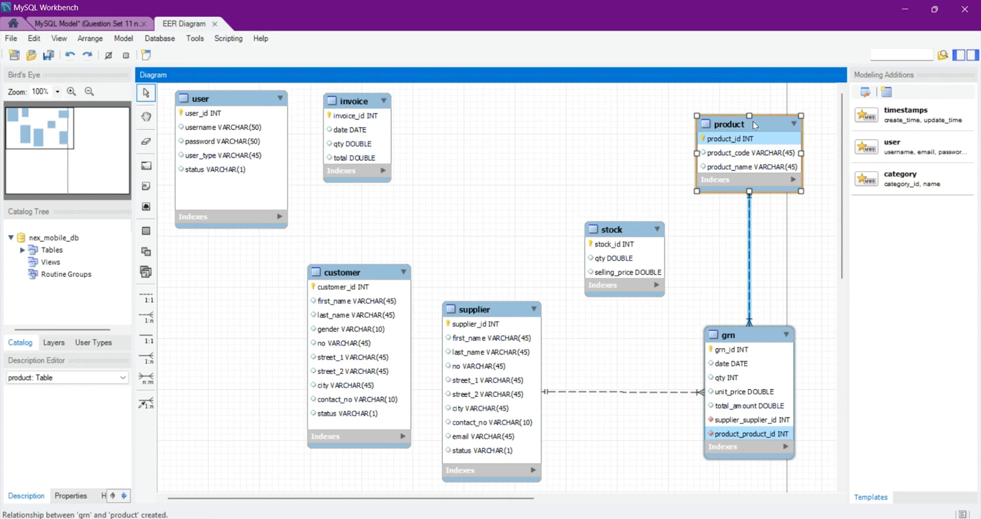
{"action": "key", "text": "2"}
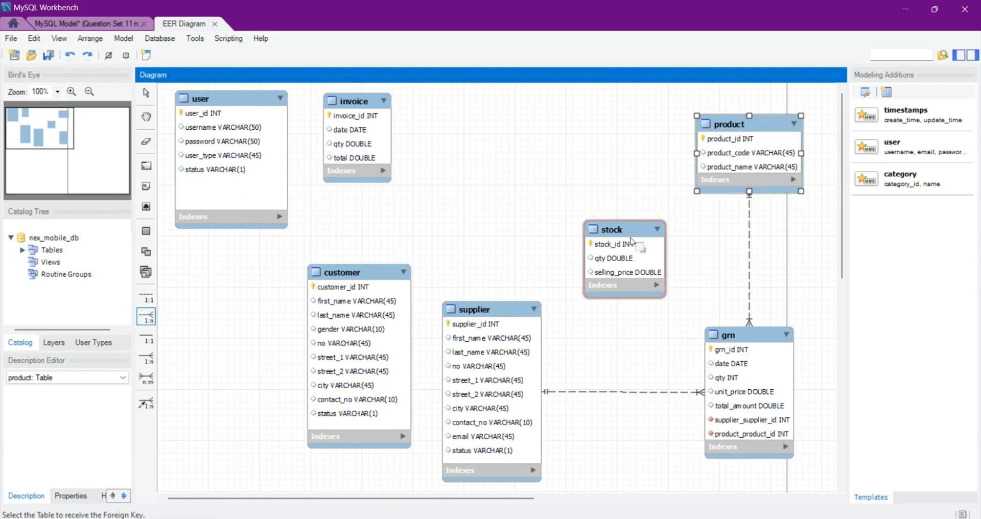
{"action": "key", "text": "Escape"}
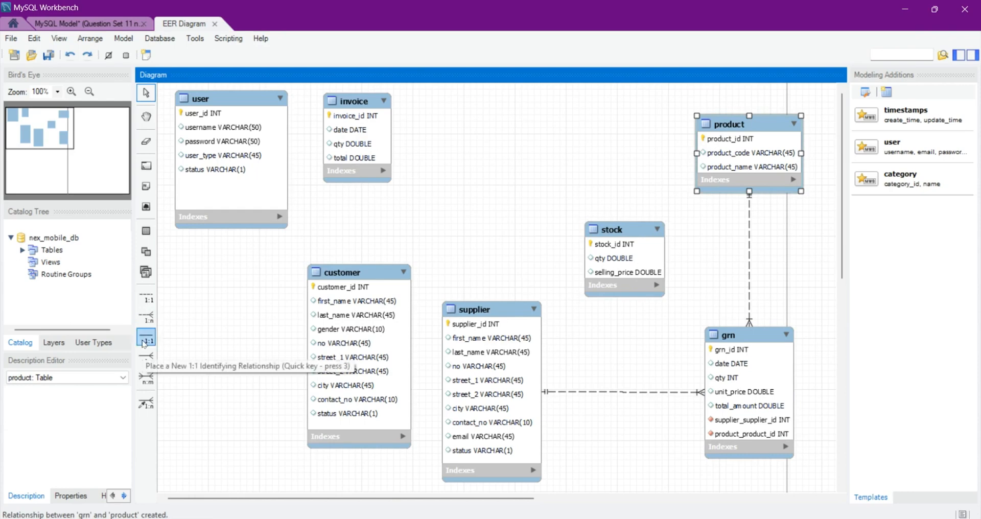
{"action": "left_click", "coordinate": [146, 317]}
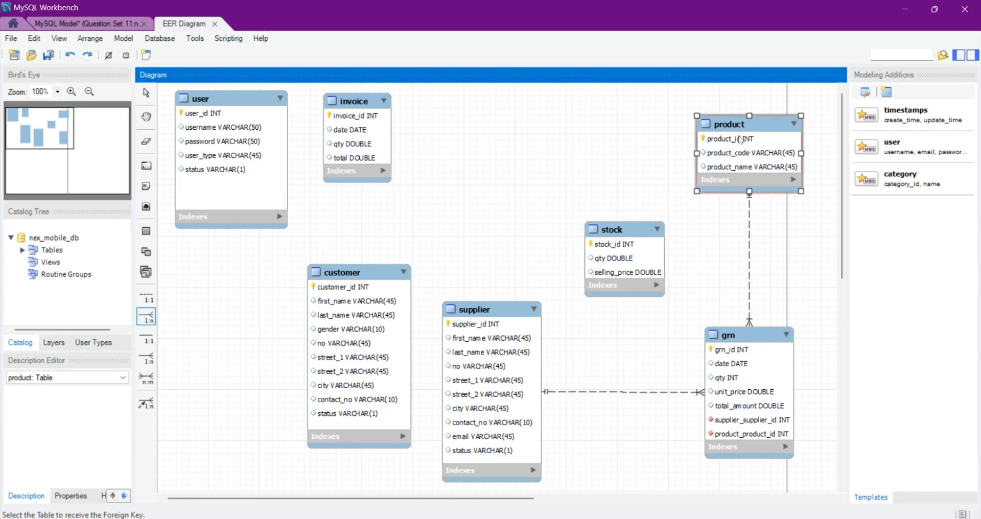
{"action": "left_click", "coordinate": [725, 156]}
{"action": "left_click", "coordinate": [645, 258]}
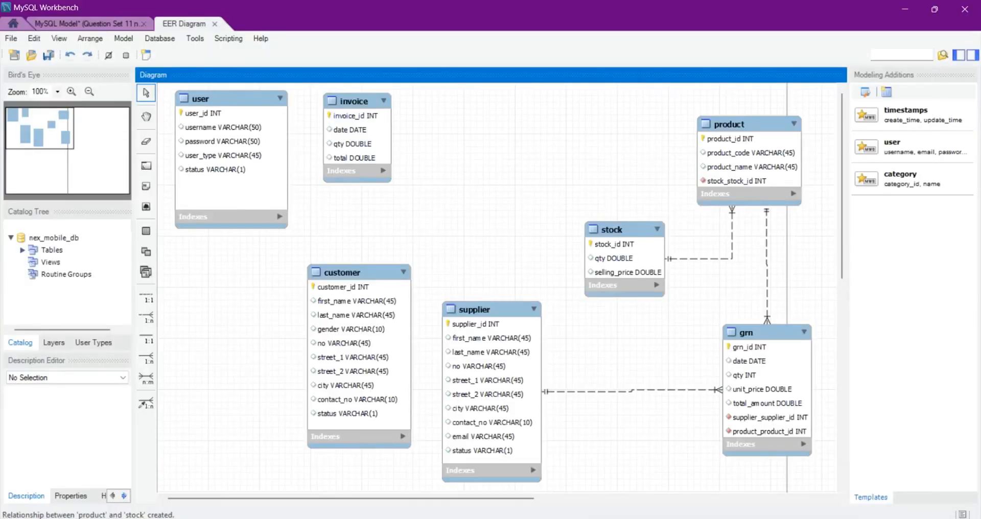
Check the PDF questions and, in MySQL Workbench, add a 1:n non-identifying relationship with invoice receiving the foreign key from product.
{"action": "key", "text": "alt+Tab"}
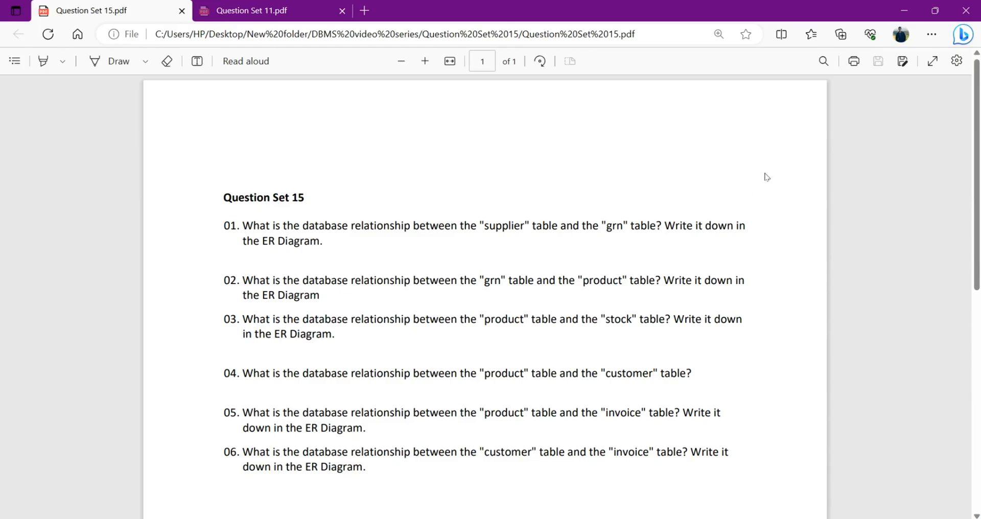
{"action": "left_click", "coordinate": [904, 10]}
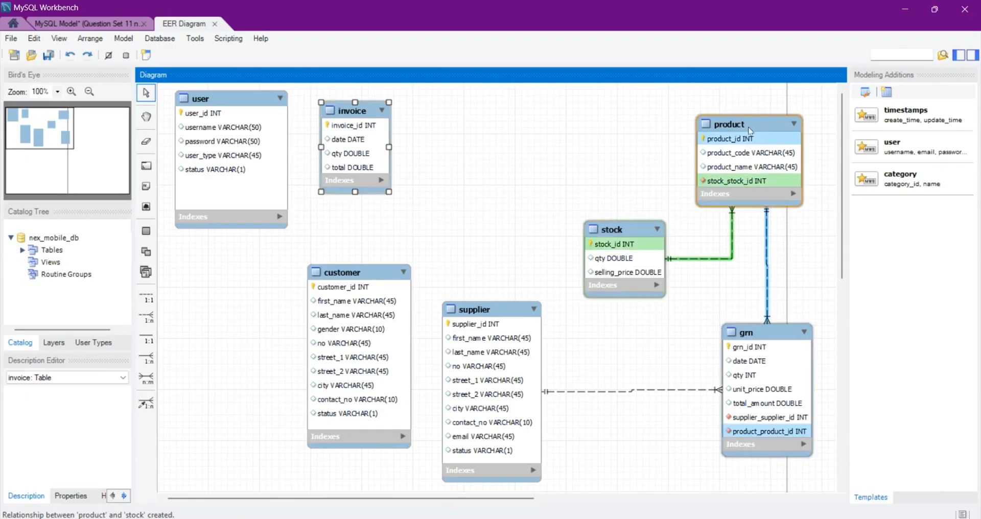
{"action": "left_click", "coordinate": [758, 148]}
{"action": "left_click", "coordinate": [573, 135]}
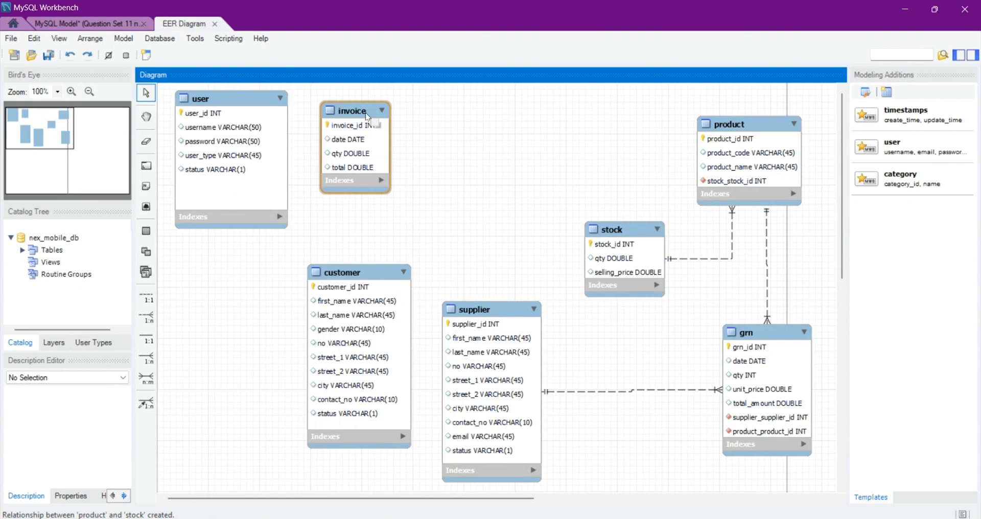
{"action": "left_click", "coordinate": [146, 316]}
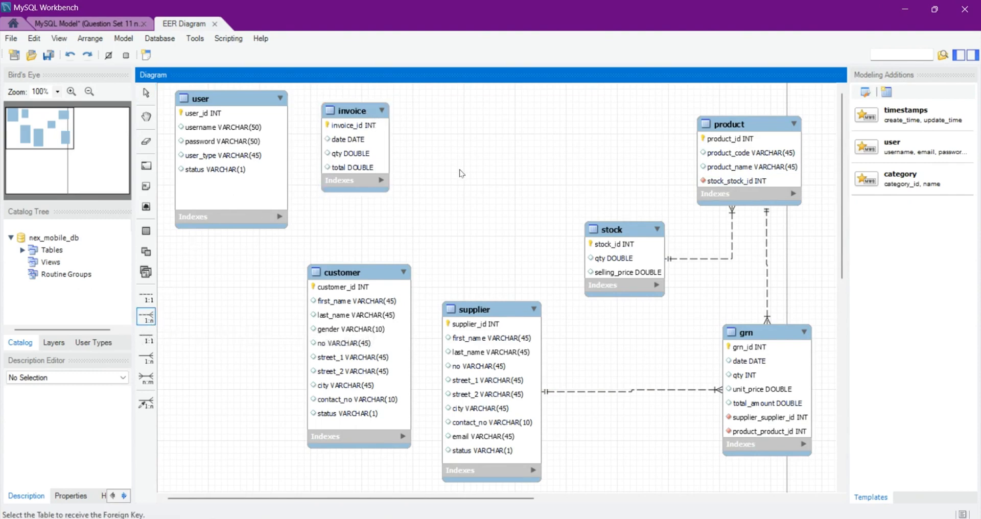
{"action": "left_click", "coordinate": [368, 146]}
{"action": "left_click", "coordinate": [741, 148]}
After checking the PDF, add a 1:n non-identifying relationship in MySQL Workbench with invoice receiving the foreign key from customer, and align customer beneath invoice.
{"action": "key", "text": "alt+Tab"}
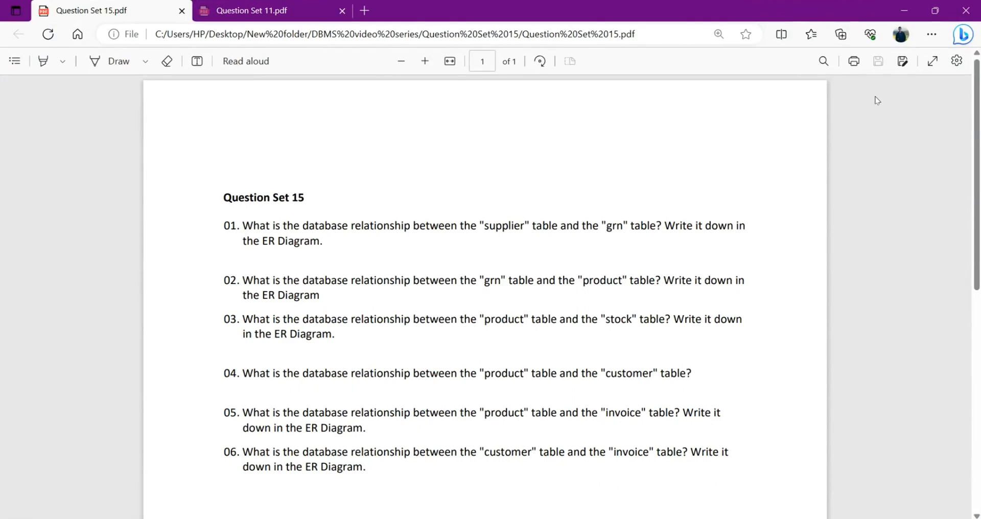
{"action": "left_click", "coordinate": [907, 9]}
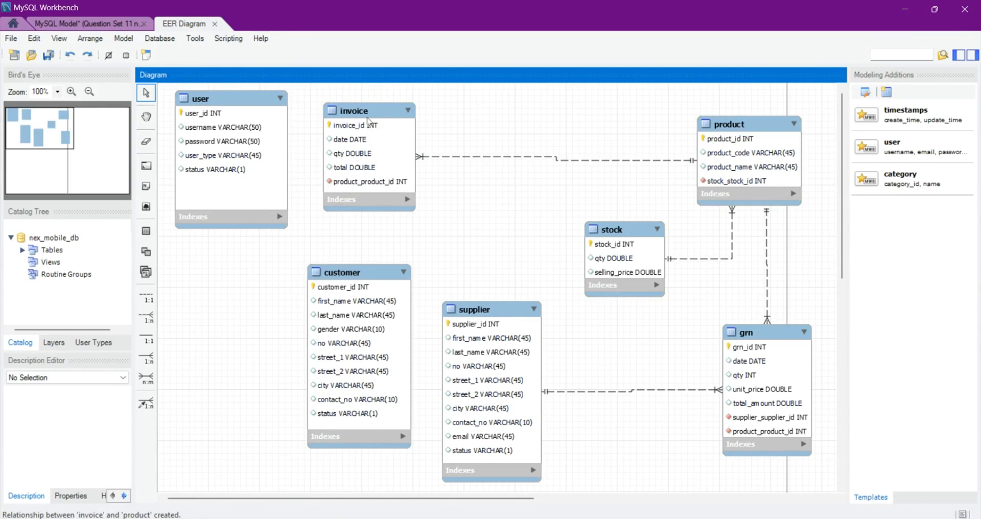
{"action": "left_click", "coordinate": [352, 276]}
{"action": "left_click_drag", "start_coordinate": [351, 276], "coordinate": [357, 302]}
{"action": "left_click", "coordinate": [146, 317]}
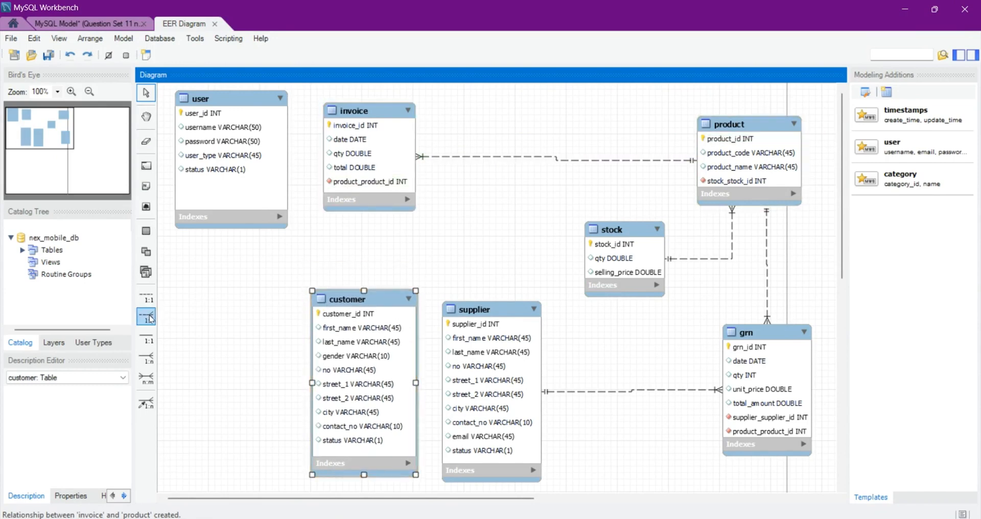
{"action": "left_click", "coordinate": [364, 157]}
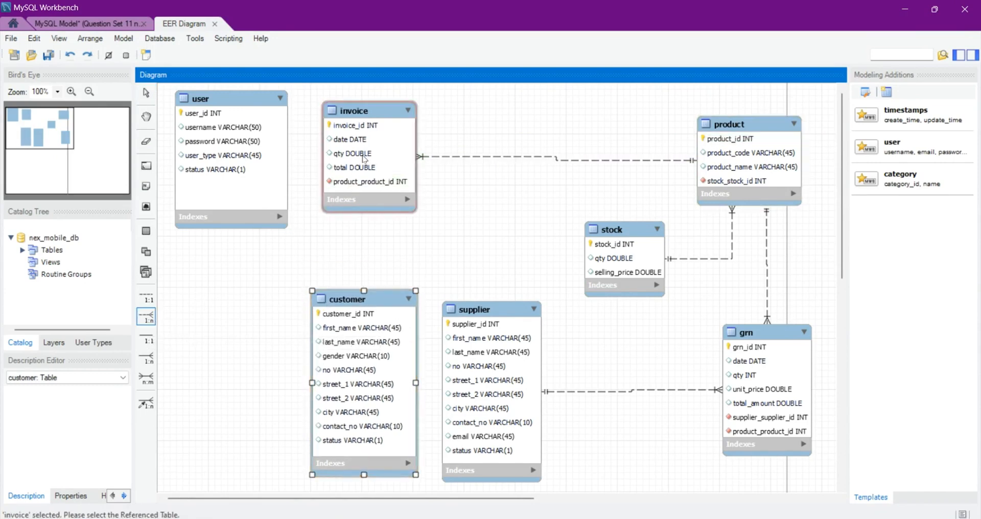
{"action": "left_click", "coordinate": [346, 327]}
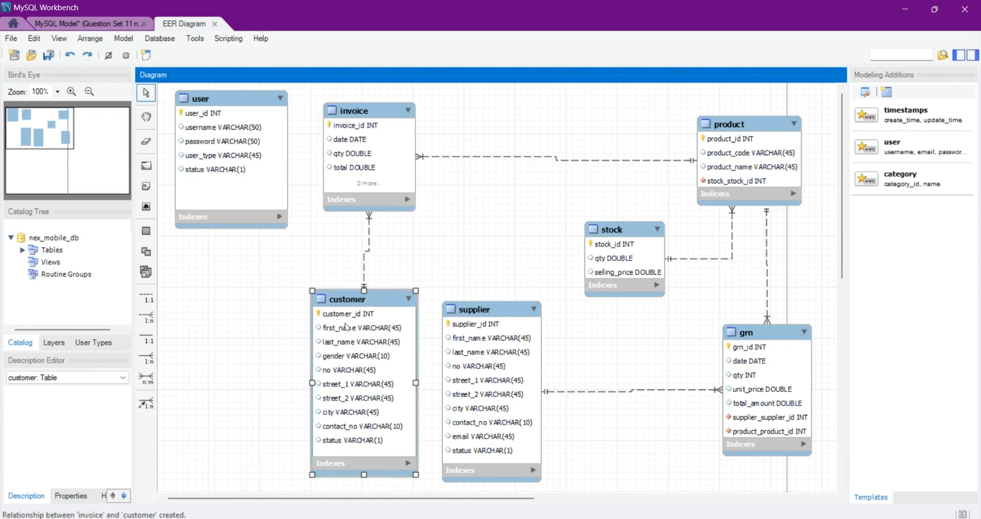
{"action": "left_click_drag", "start_coordinate": [366, 302], "coordinate": [370, 301]}
{"action": "left_click", "coordinate": [434, 265]}
Move the product table slightly upward in MySQL Workbench to straighten its connector to invoice, and return to the Question Set 15 PDF.
{"action": "key", "text": "alt+Tab"}
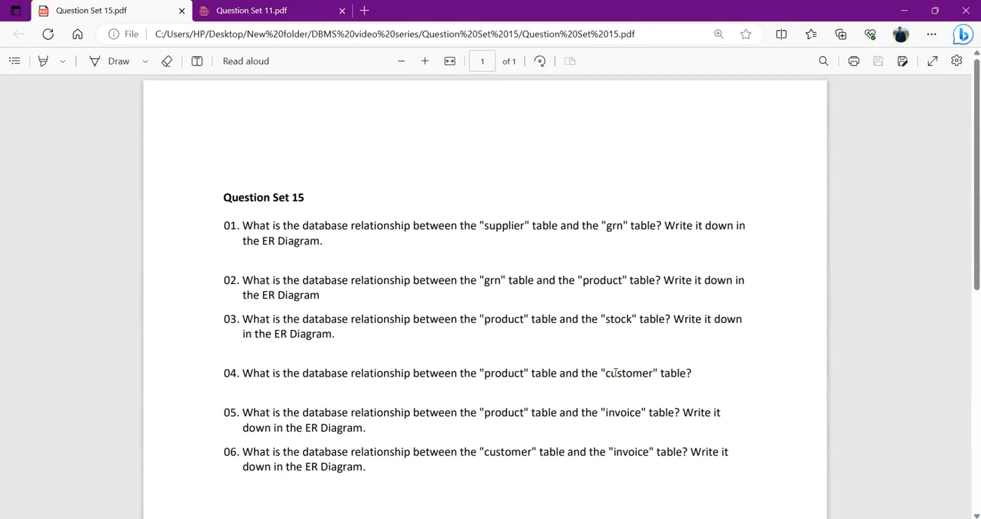
{"action": "key", "text": "alt+Tab"}
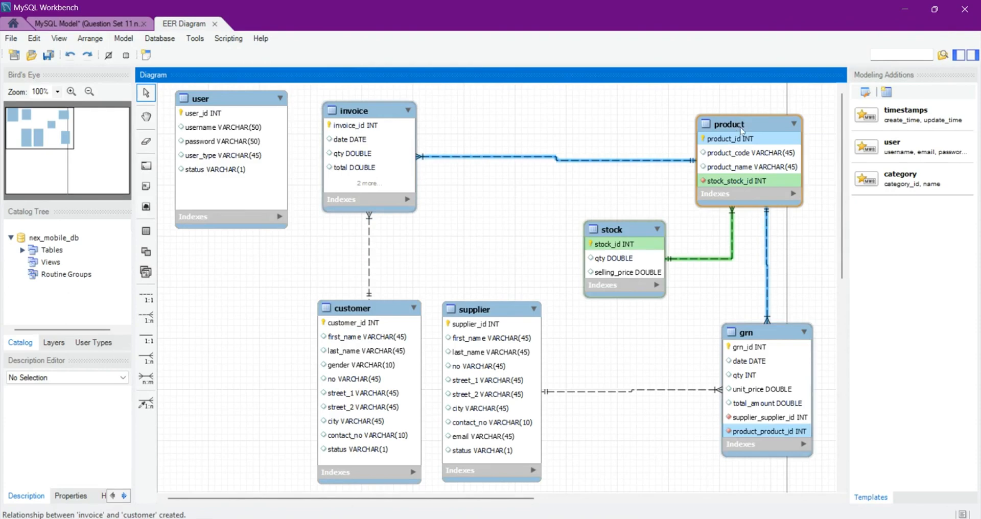
{"action": "left_click_drag", "start_coordinate": [739, 129], "coordinate": [739, 124]}
{"action": "left_click", "coordinate": [677, 129]}
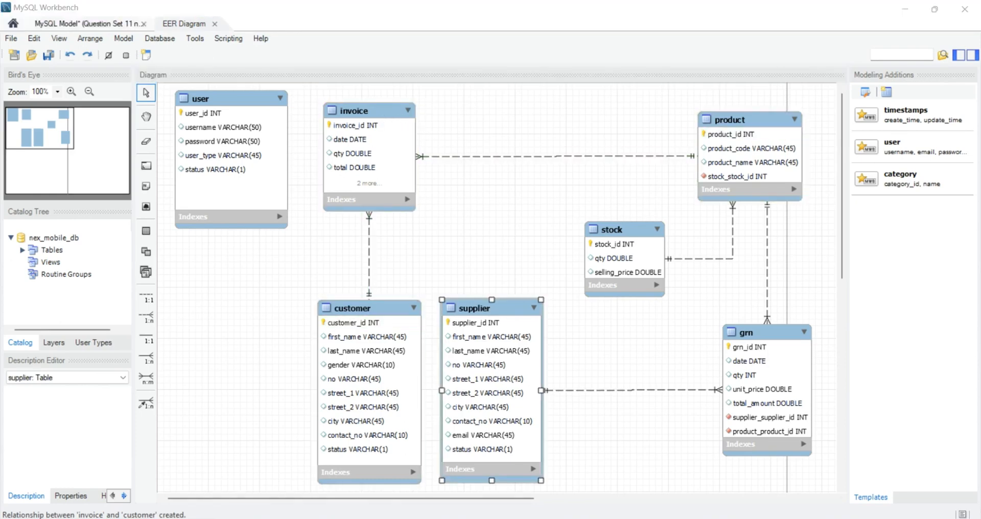
{"action": "key", "text": "alt+Tab"}
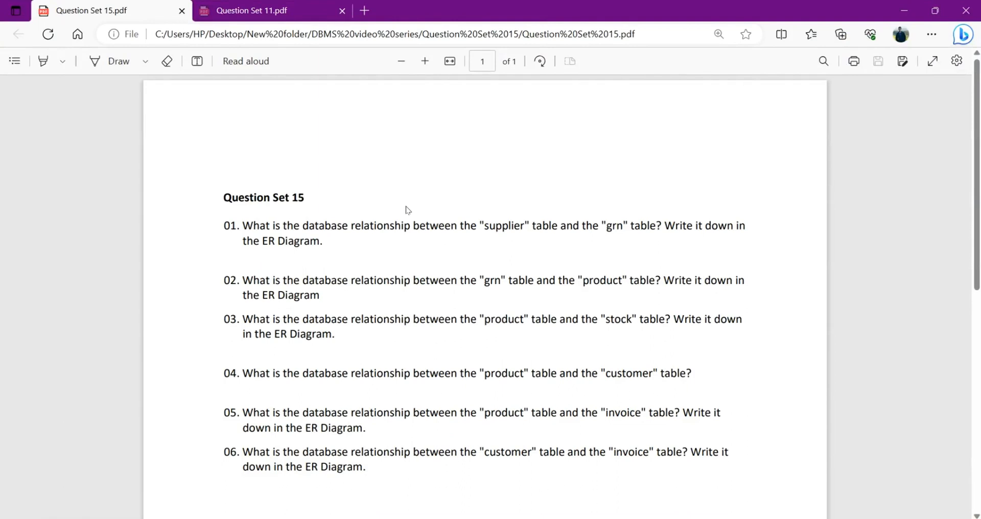